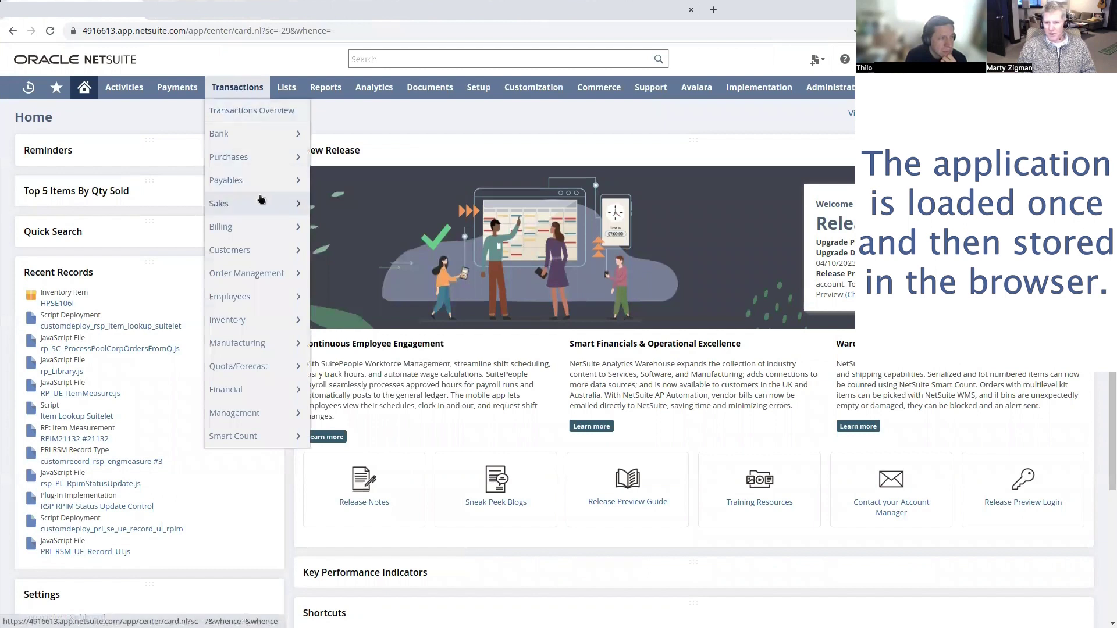
- Open the sales Item Lookup Tool in a separate tab and refresh its item cache
mouse_move(376, 369)
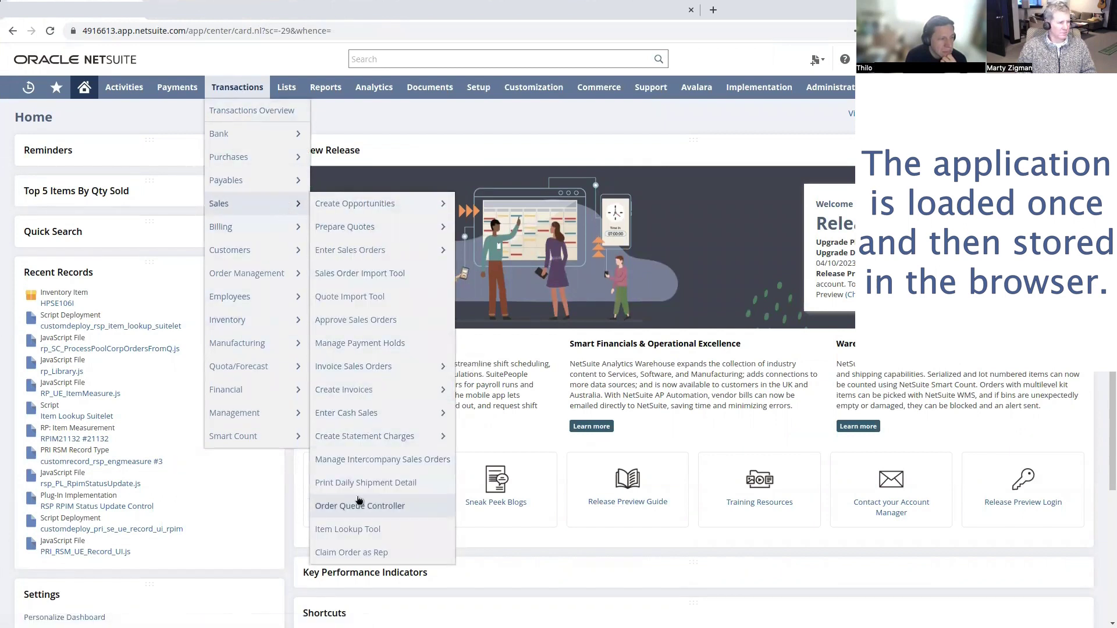
middle_click(356, 529)
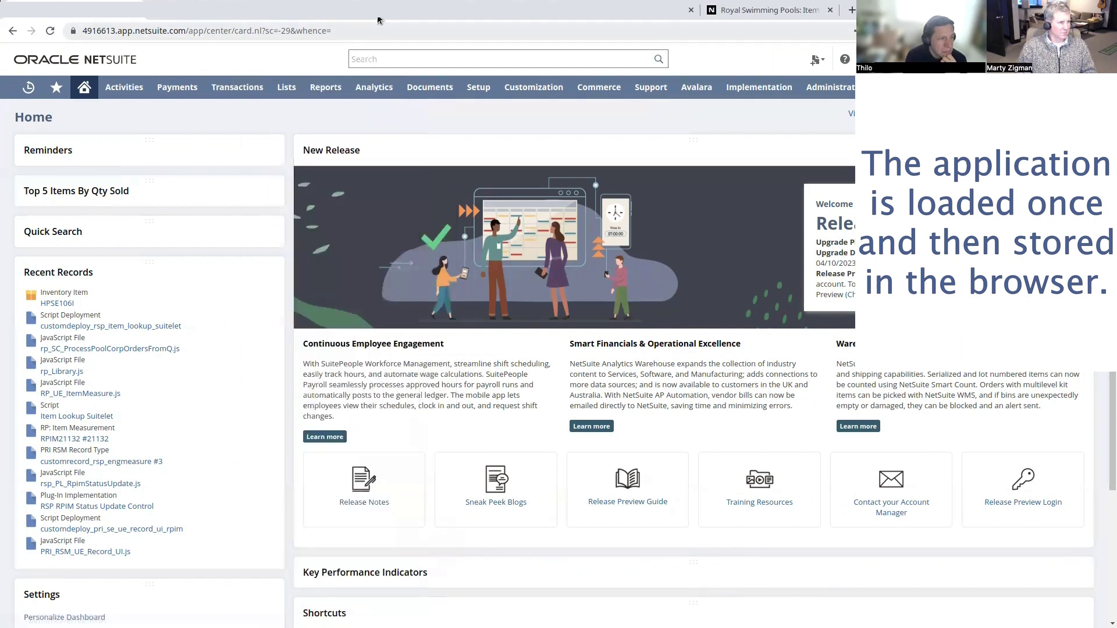
click(365, 17)
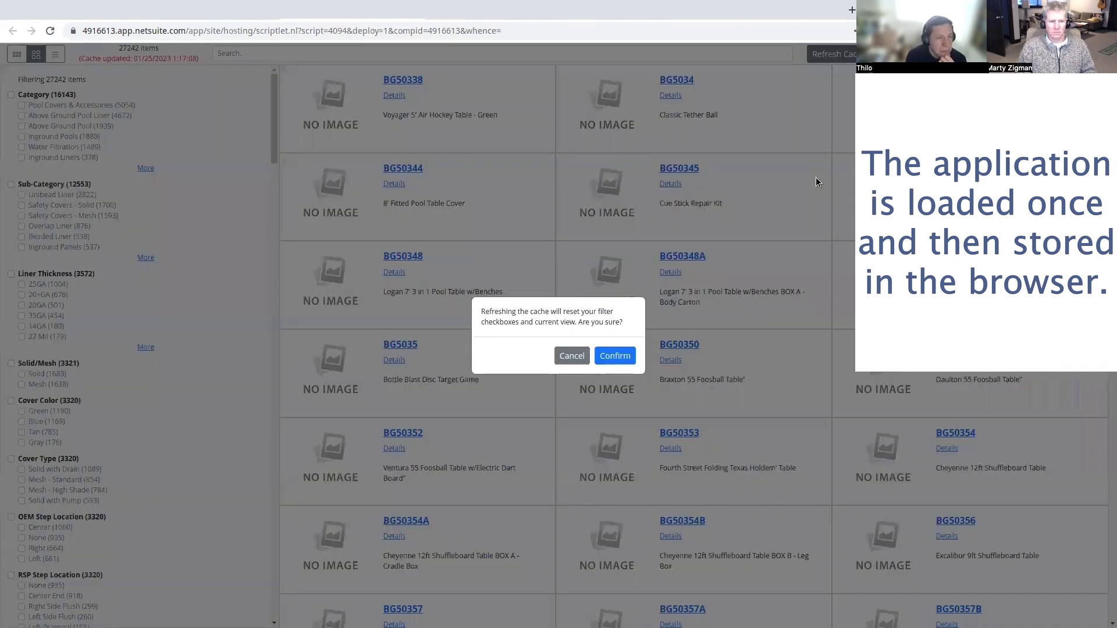
click(623, 356)
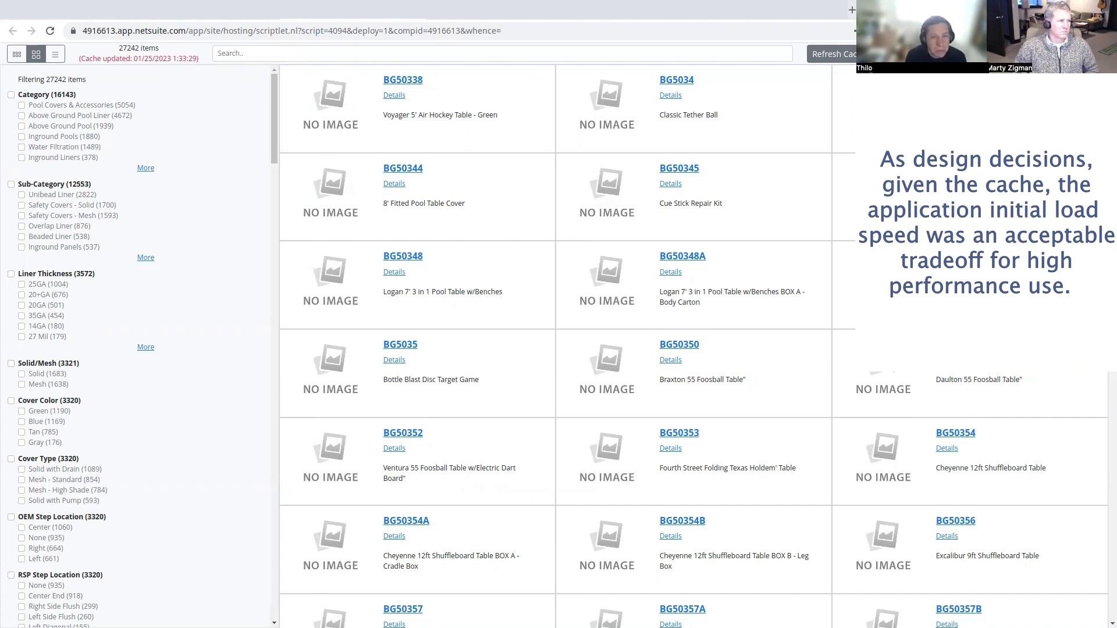
- Reload the item lookup page in debug mode by appending "&debug=t" to its address
click(603, 24)
text(&debug=t)
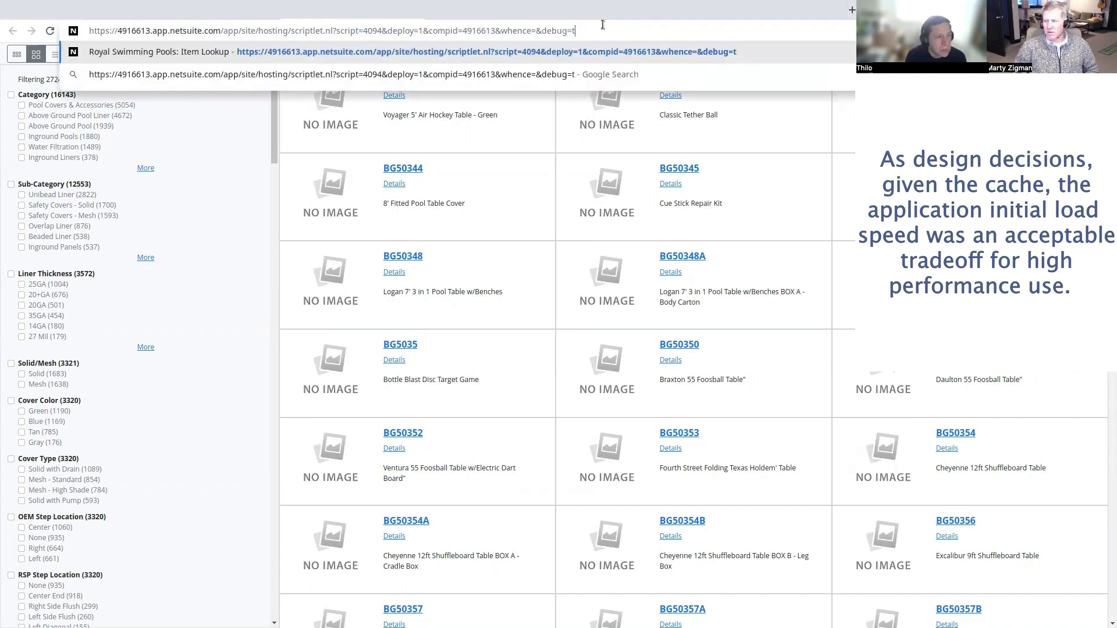
key(Return)
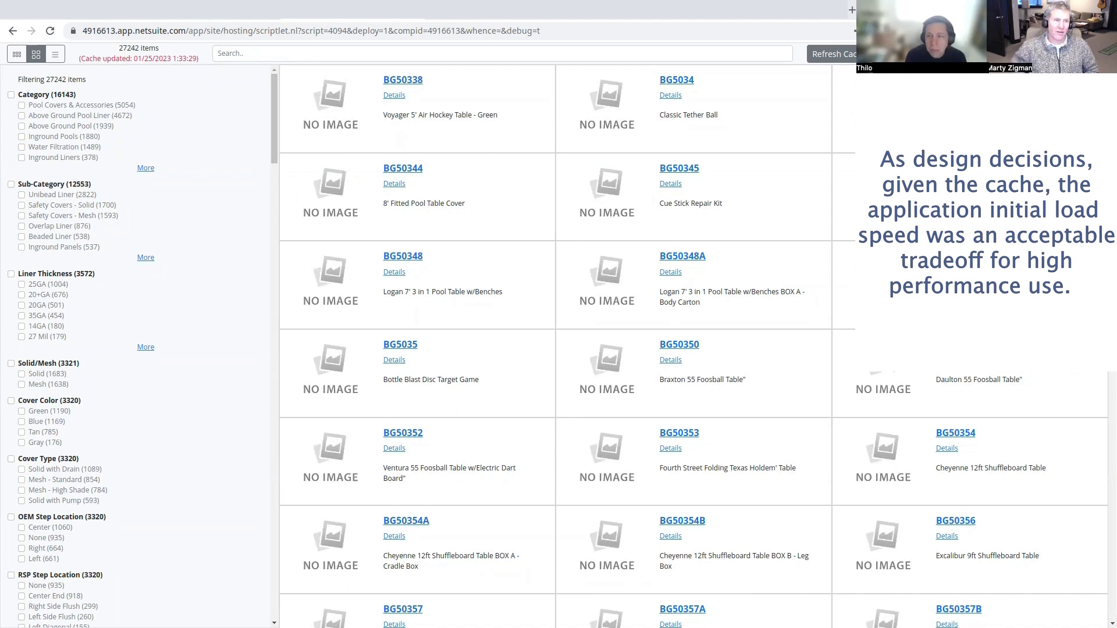
- Show the page's network requests in the developer tools beside a widened page and refresh the item cache
key(F12)
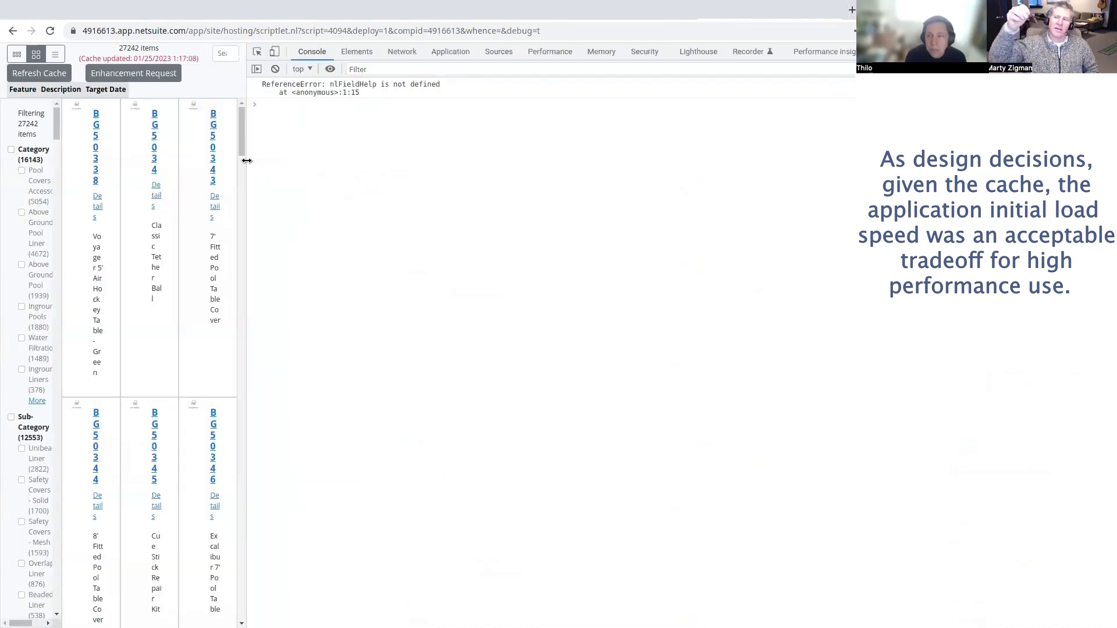
drag(247, 158, 387, 158)
click(543, 51)
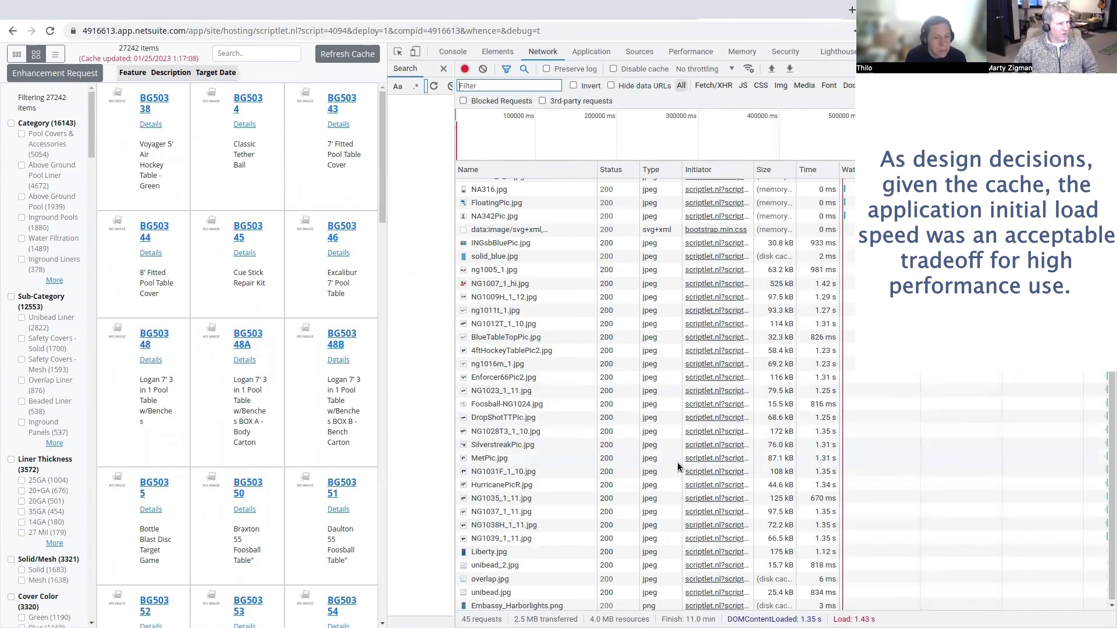
click(342, 57)
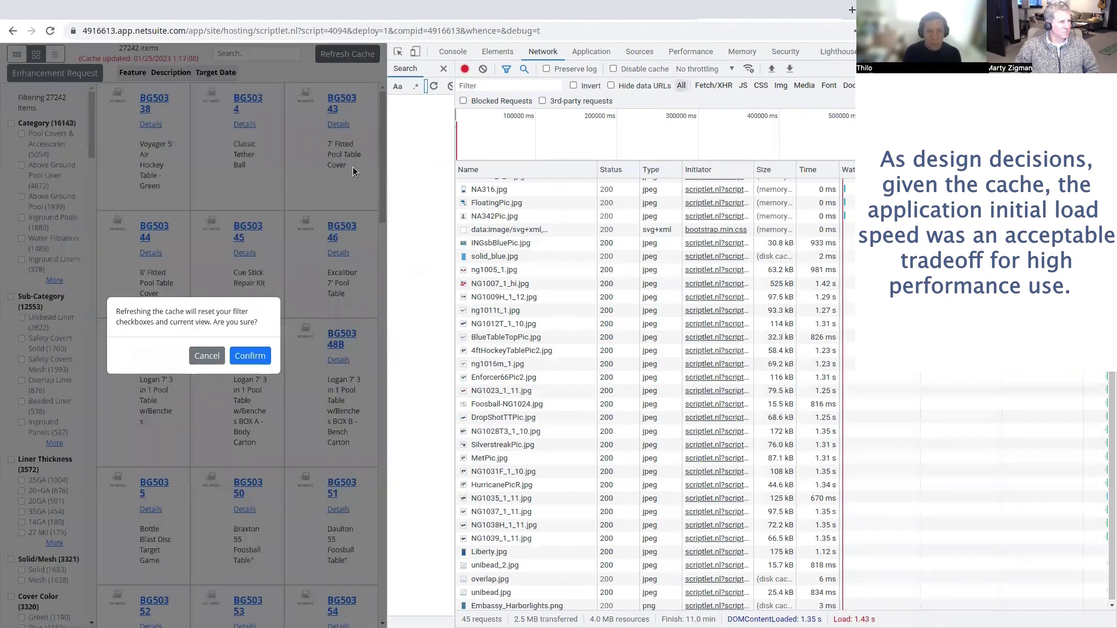
click(251, 356)
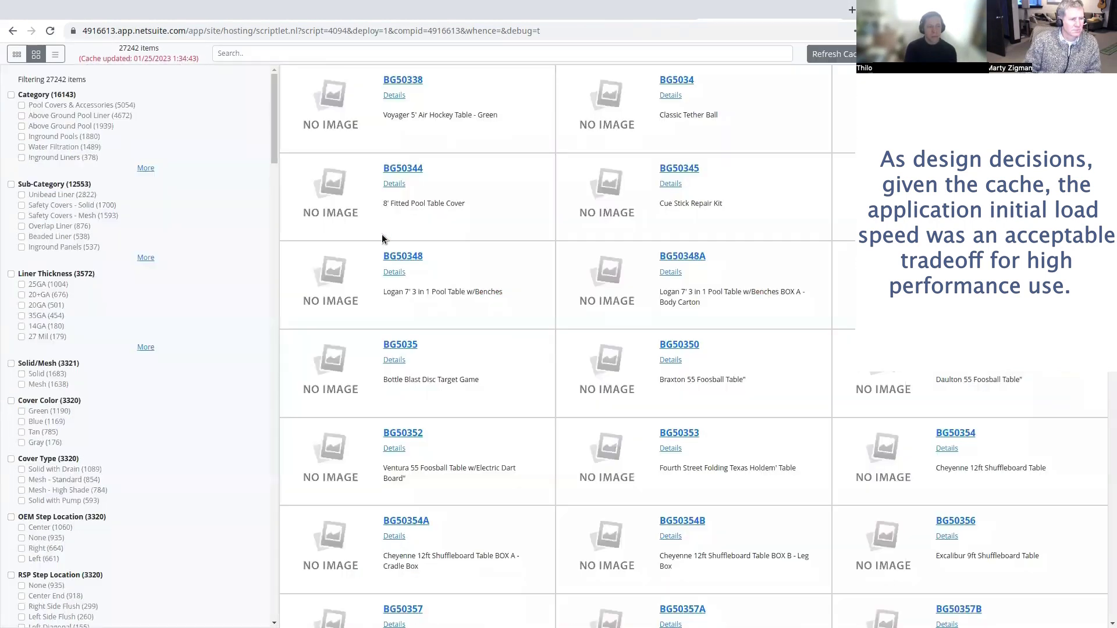
- Search the items for "pump" and filter the results to the sub-category Safety Covers - Solid
click(407, 57)
text(pumy)
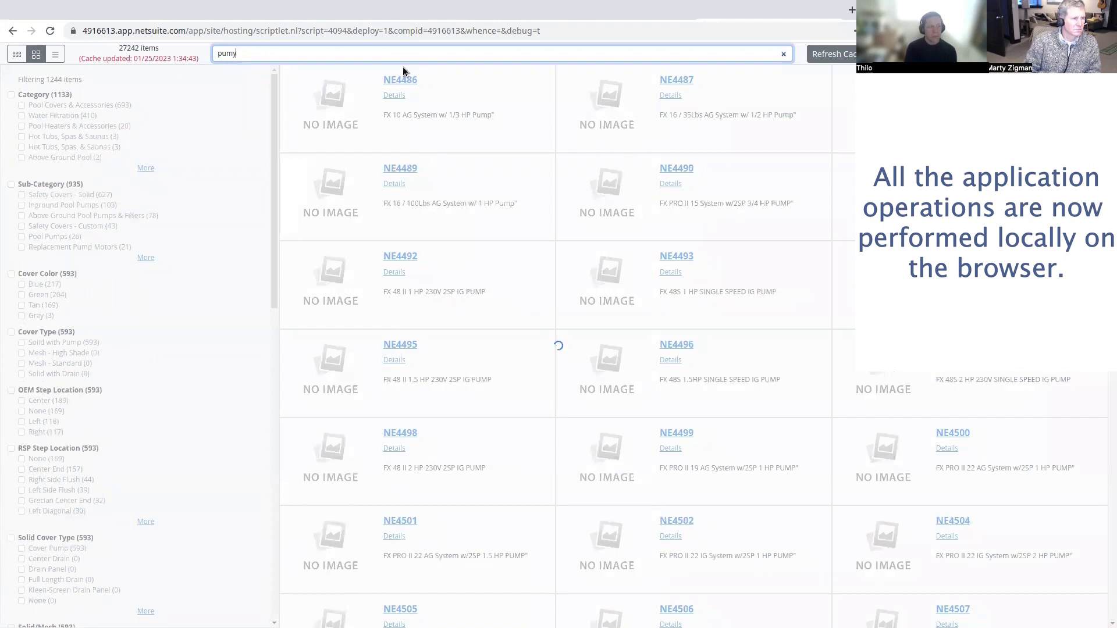
key(BackSpace)
text(p)
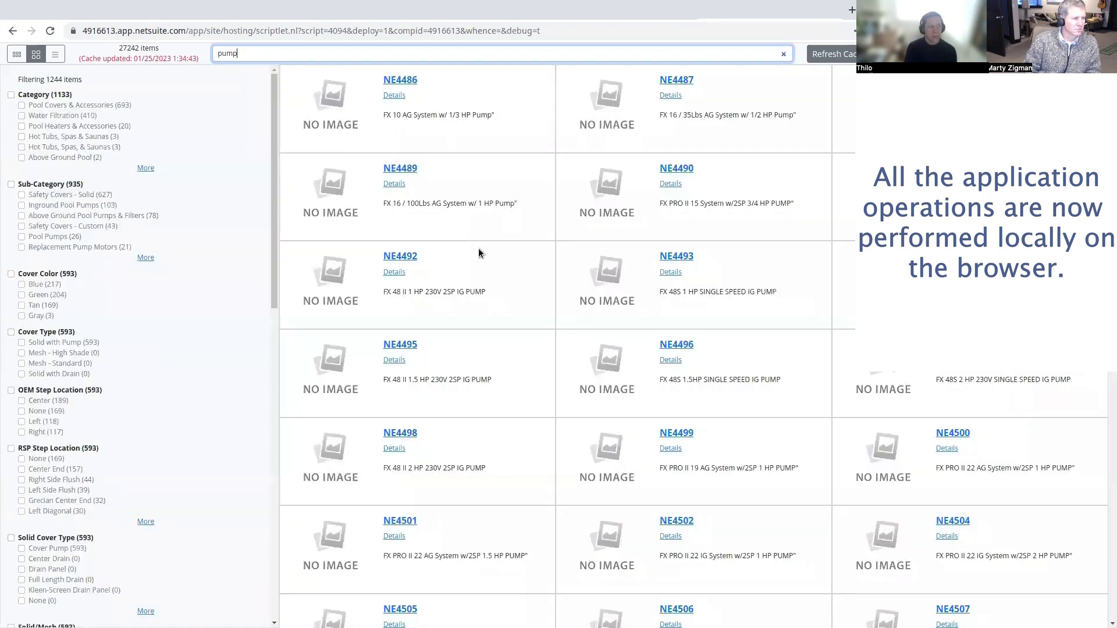
click(46, 196)
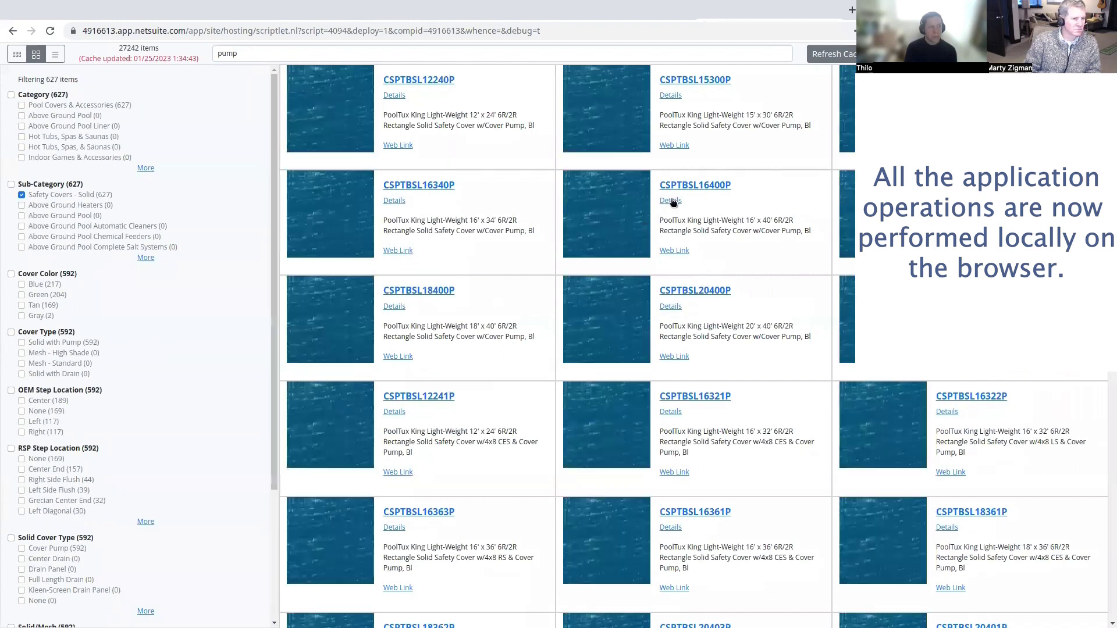
- Open the details of item CSPTBSL16400P and examine the SCP vendor's stock by location
click(672, 200)
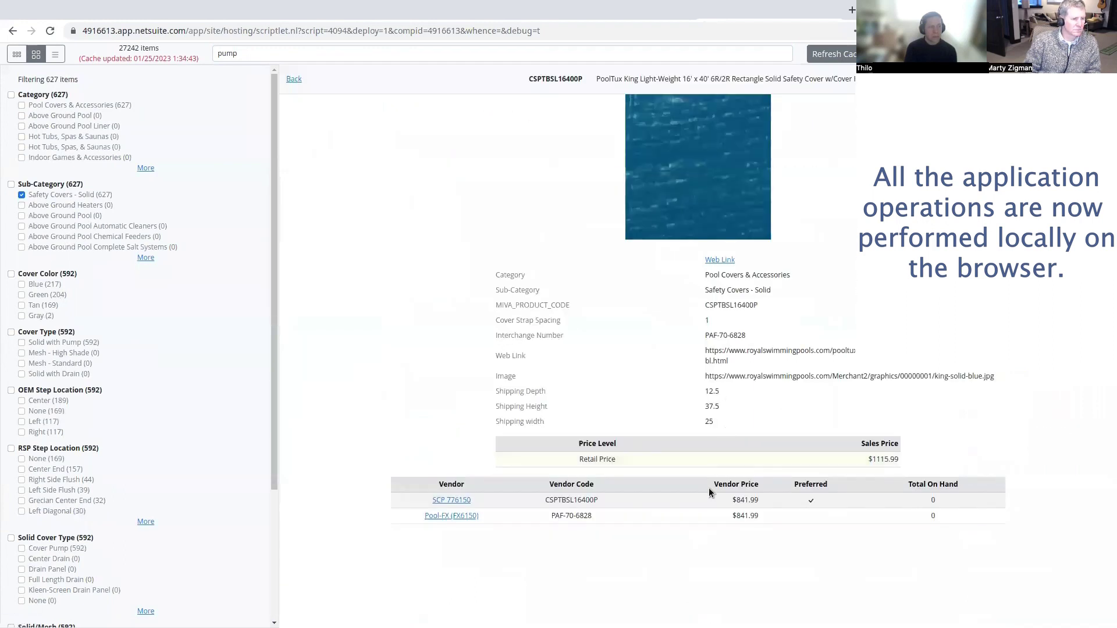
scroll(700, 483, down, 3)
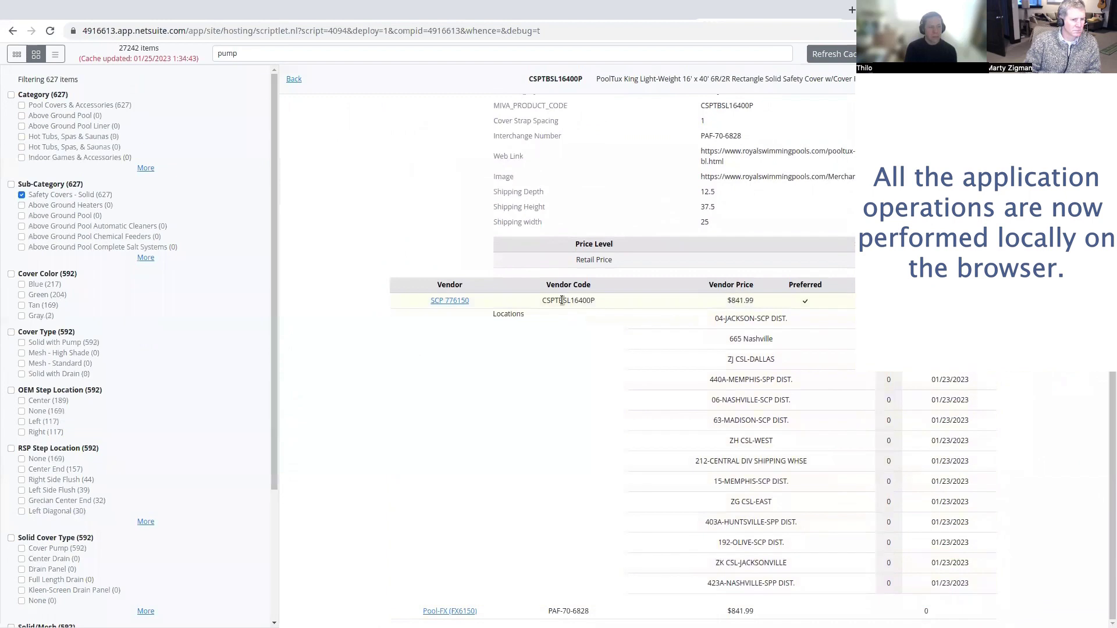
scroll(573, 295, up, 3)
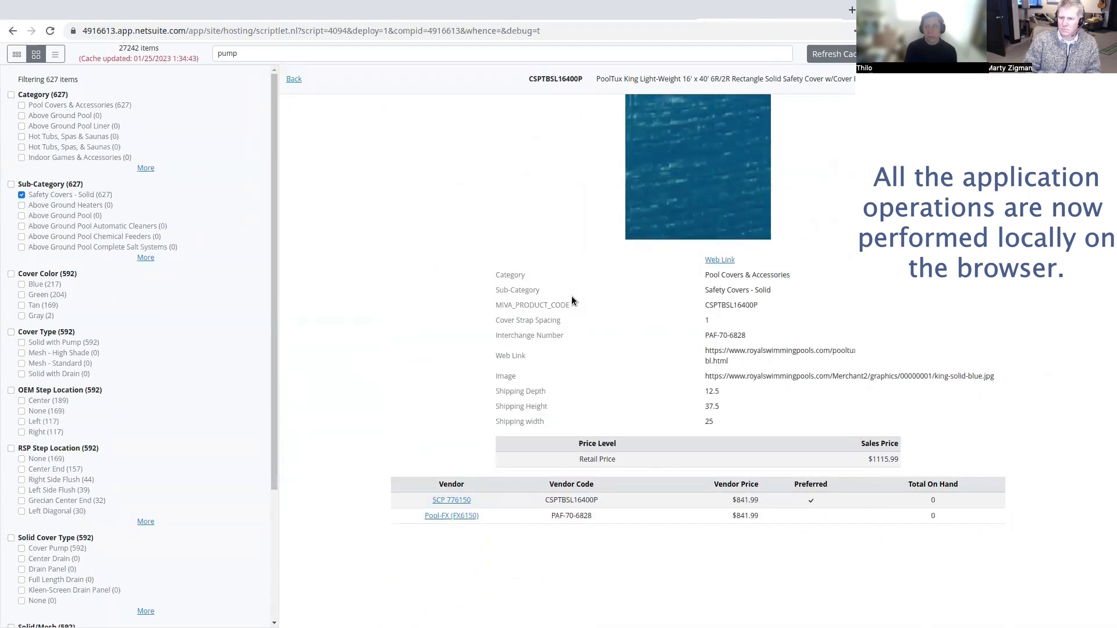
- Inspect the debug console output and the item records stored in the browser's IndexedDB, and close the developer tools
key(F12)
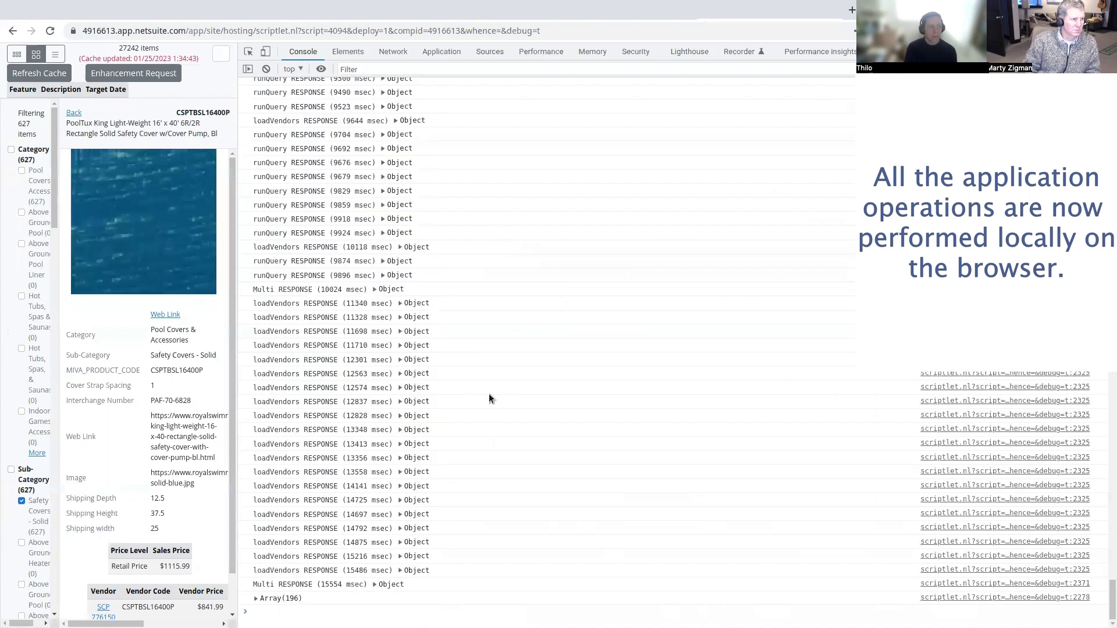
click(441, 51)
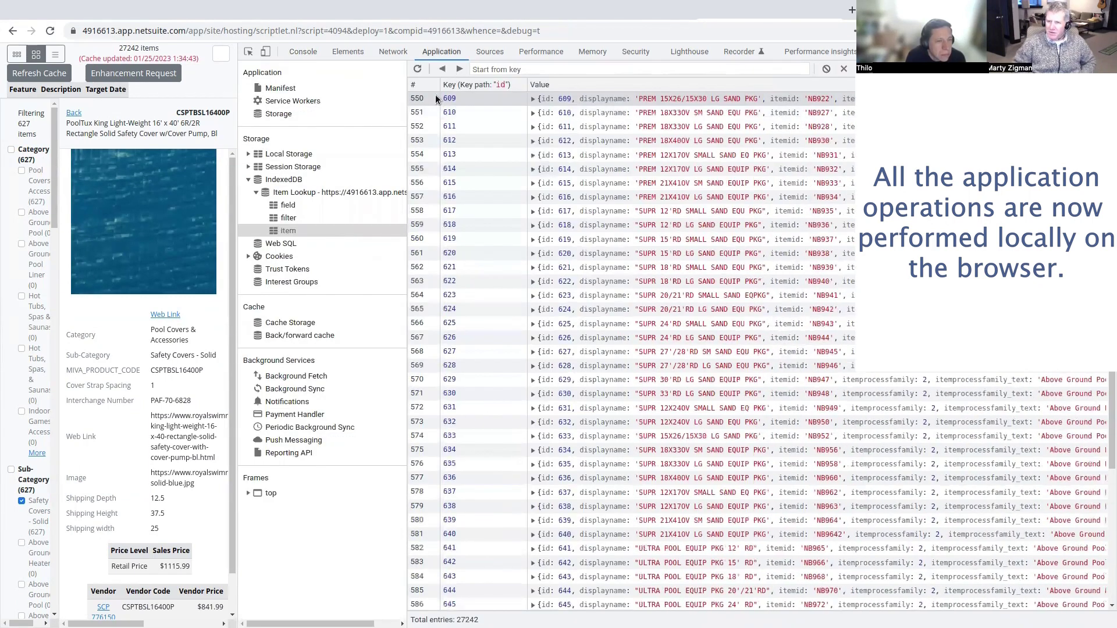
key(F12)
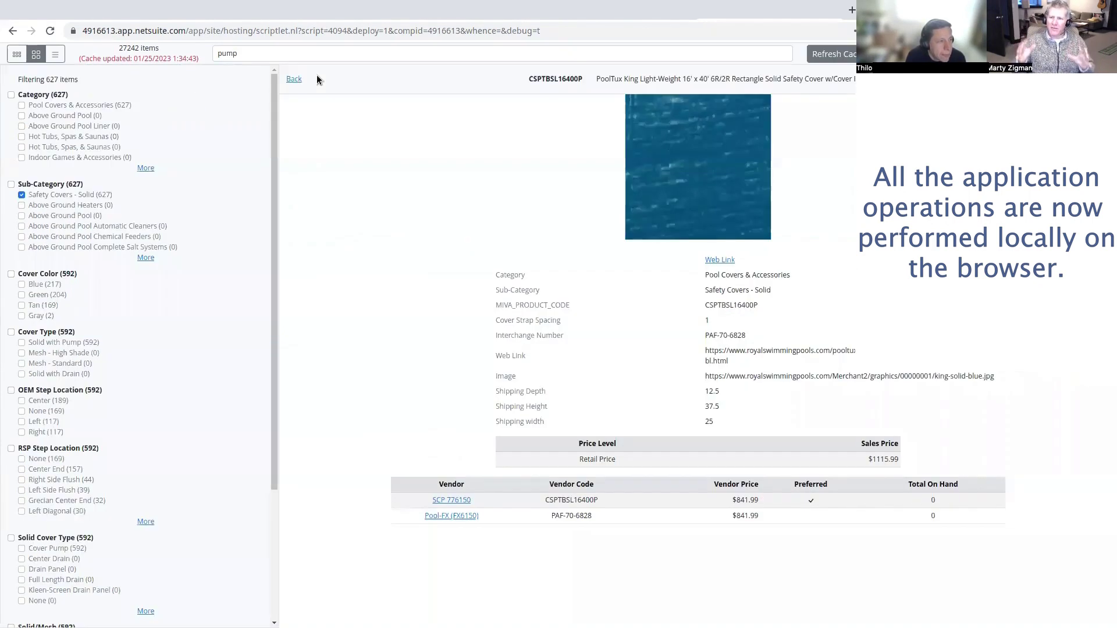
- Return from the item details to the results and display them in the six-column large-image grid
click(294, 79)
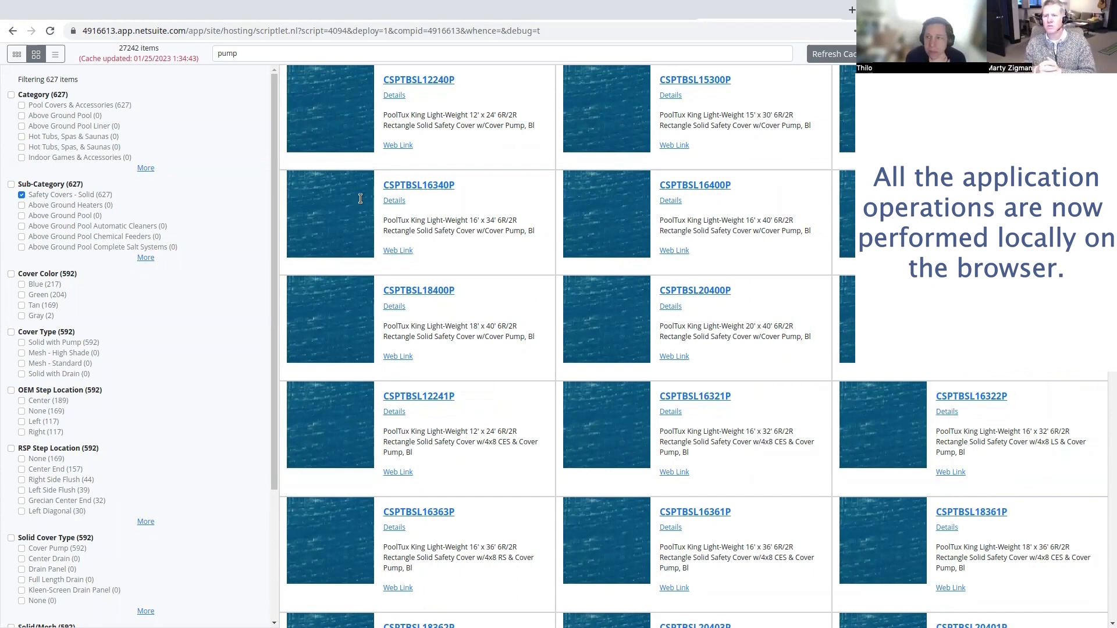
scroll(318, 202, down, 7)
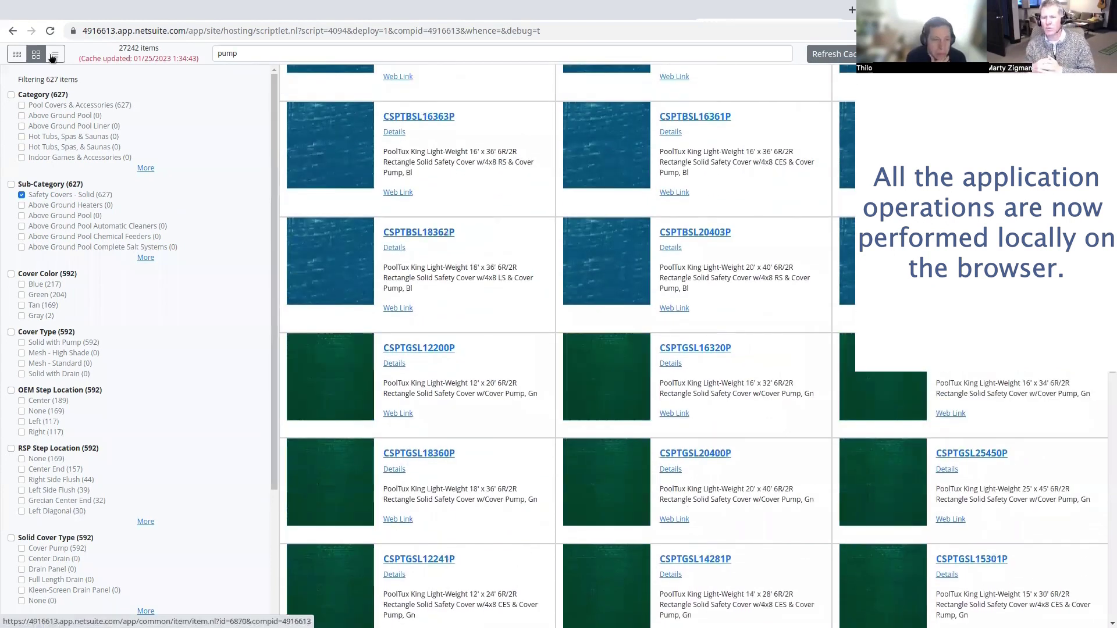
click(17, 54)
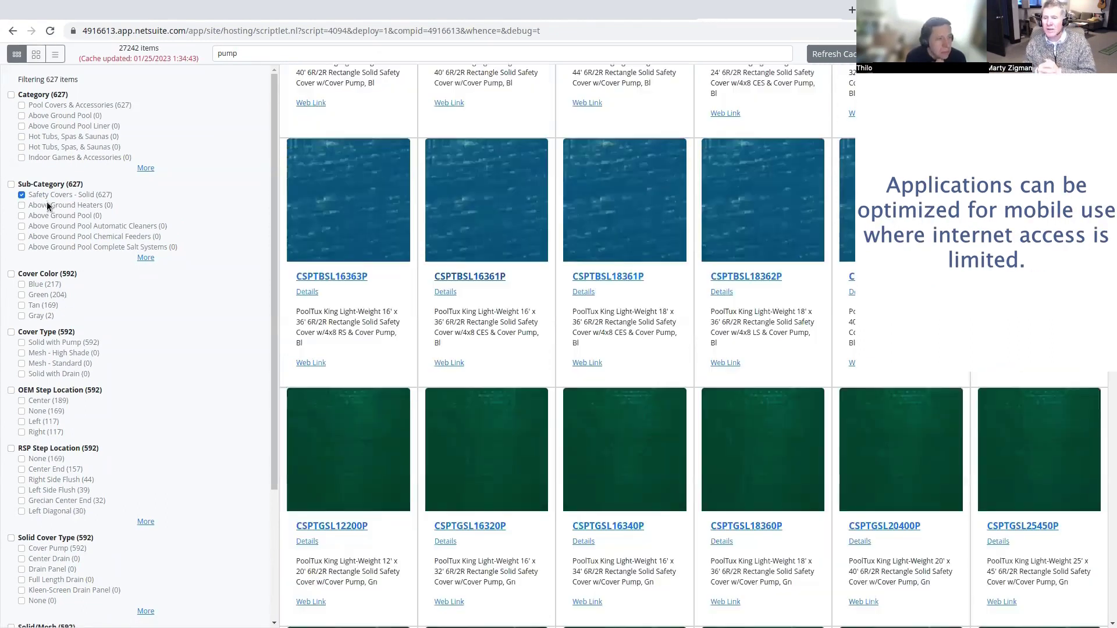
- Replace the Safety Covers - Solid filter with the Green cover color and open the details of 20-1836GR-CES48-HYP-GRN-P
click(43, 194)
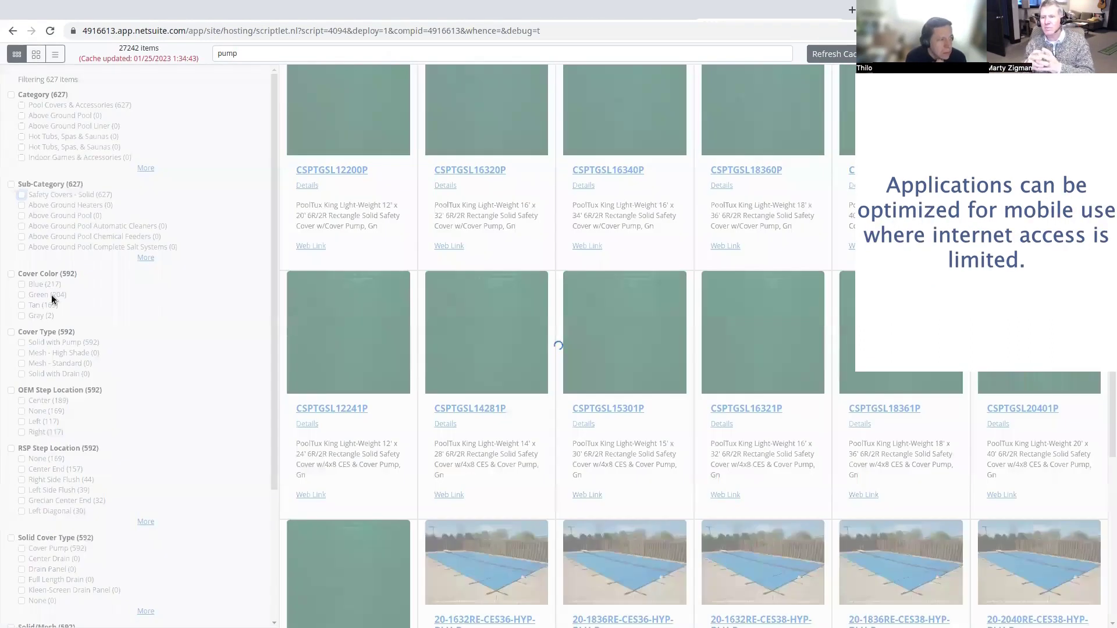
click(51, 294)
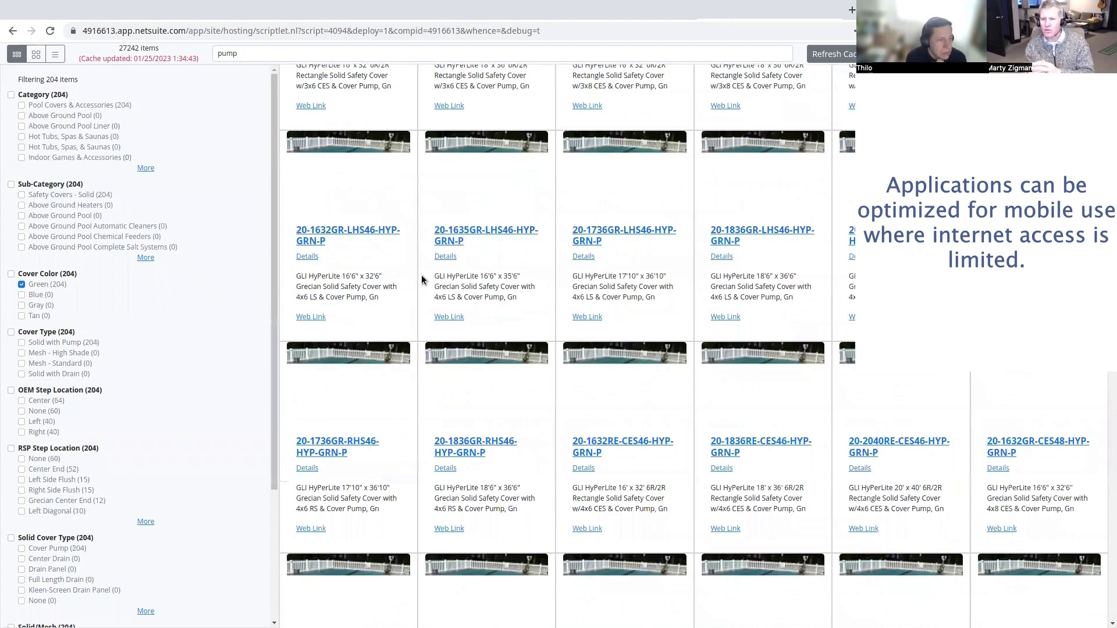
scroll(556, 347, down, 1)
scroll(581, 335, down, 3)
click(583, 338)
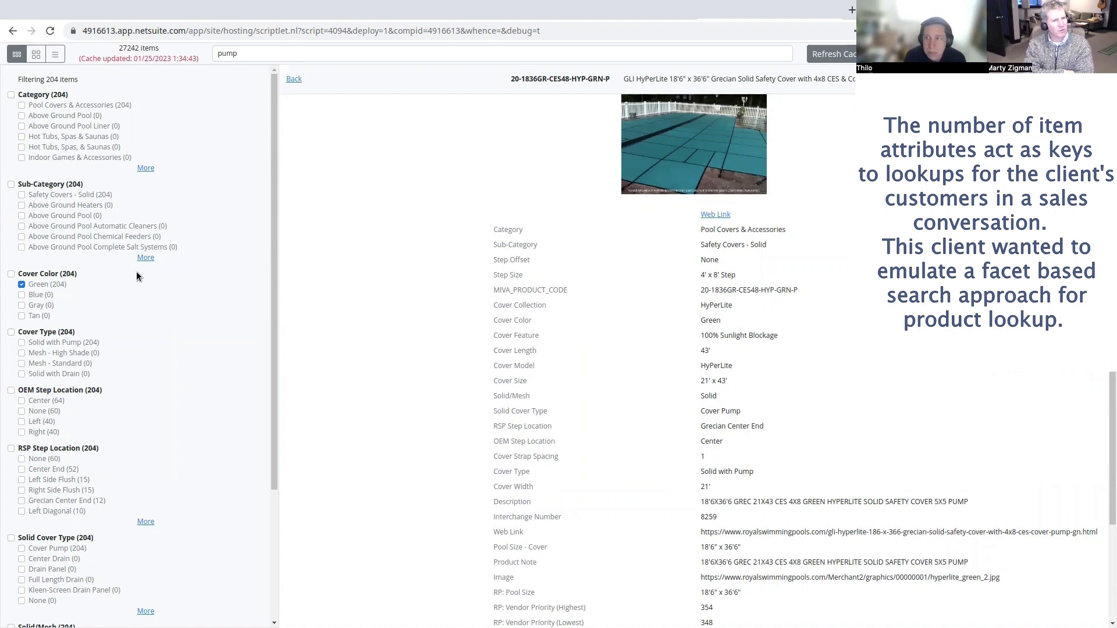
- Remove the Green cover color filter and browse the pump results in the large-image grid
click(58, 283)
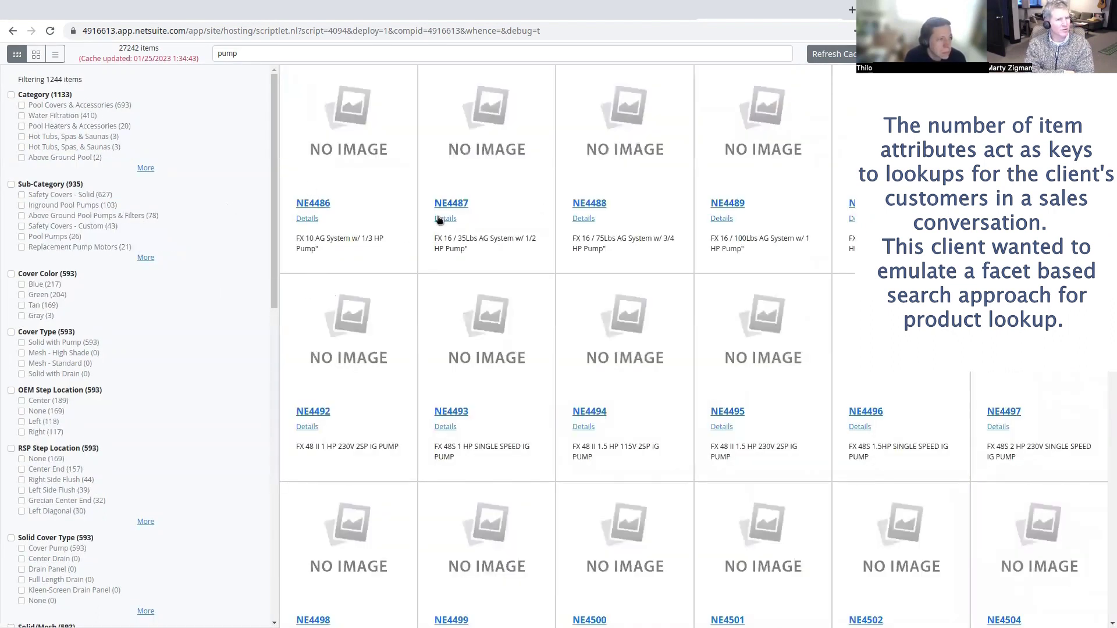
scroll(416, 329, down, 5)
scroll(420, 327, down, 10)
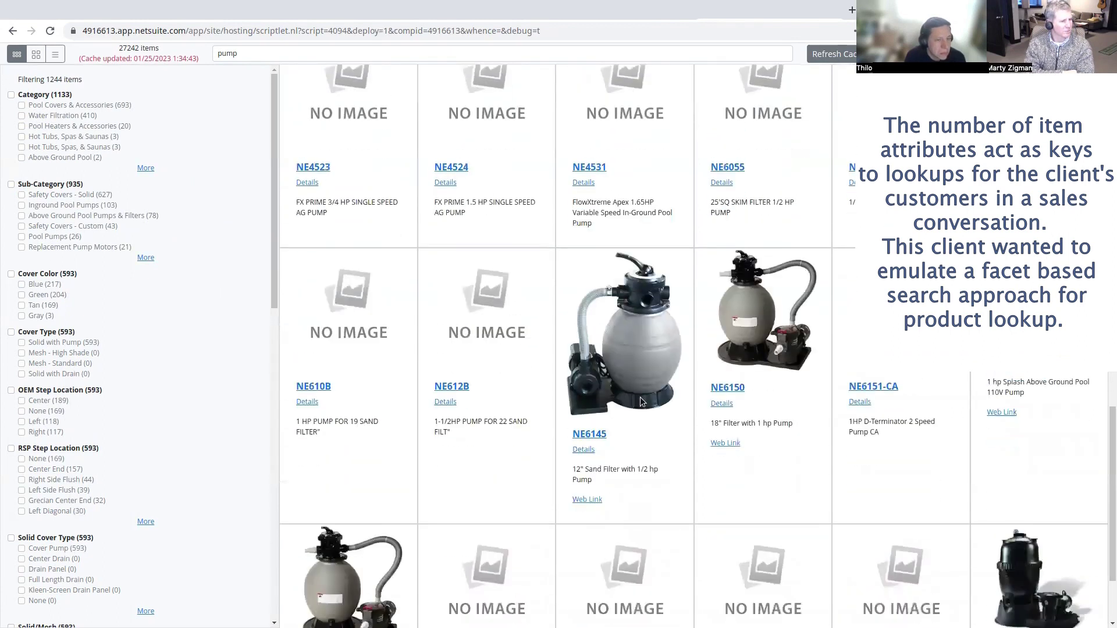
scroll(647, 374, down, 1)
- Preview the results in the single-column list layout, restore the three-column grid and clear the search term
click(55, 54)
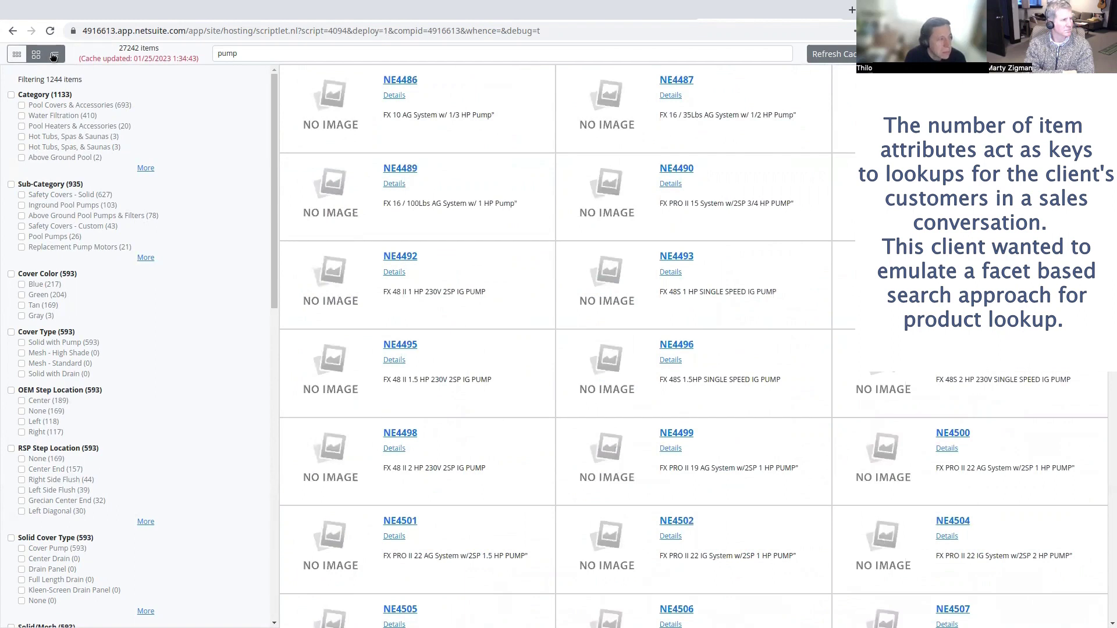
click(53, 56)
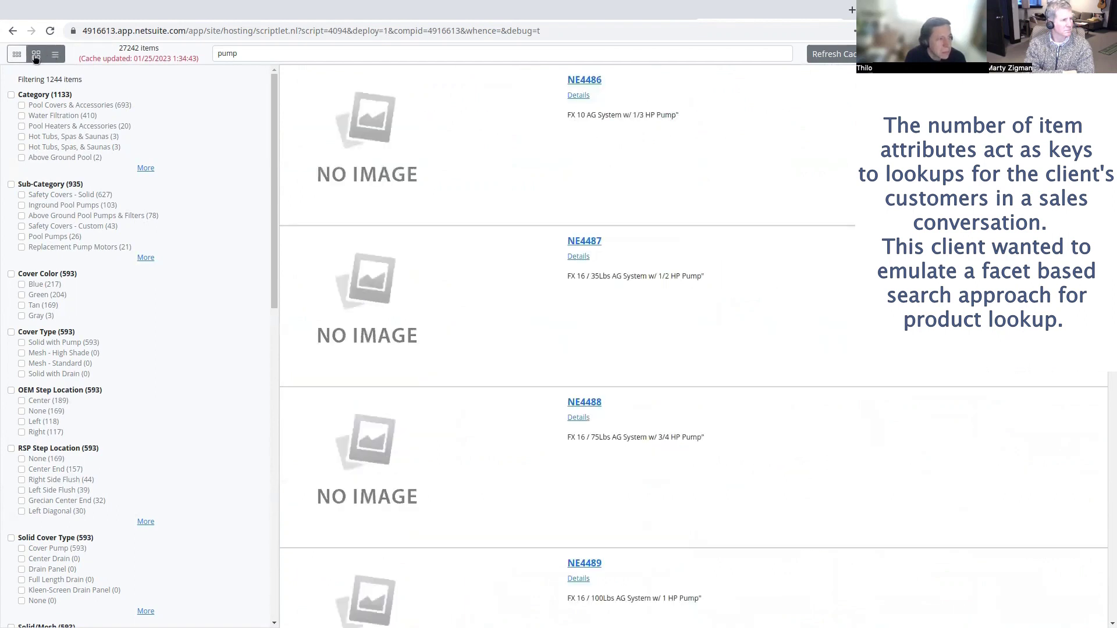
click(35, 56)
double_click(237, 52)
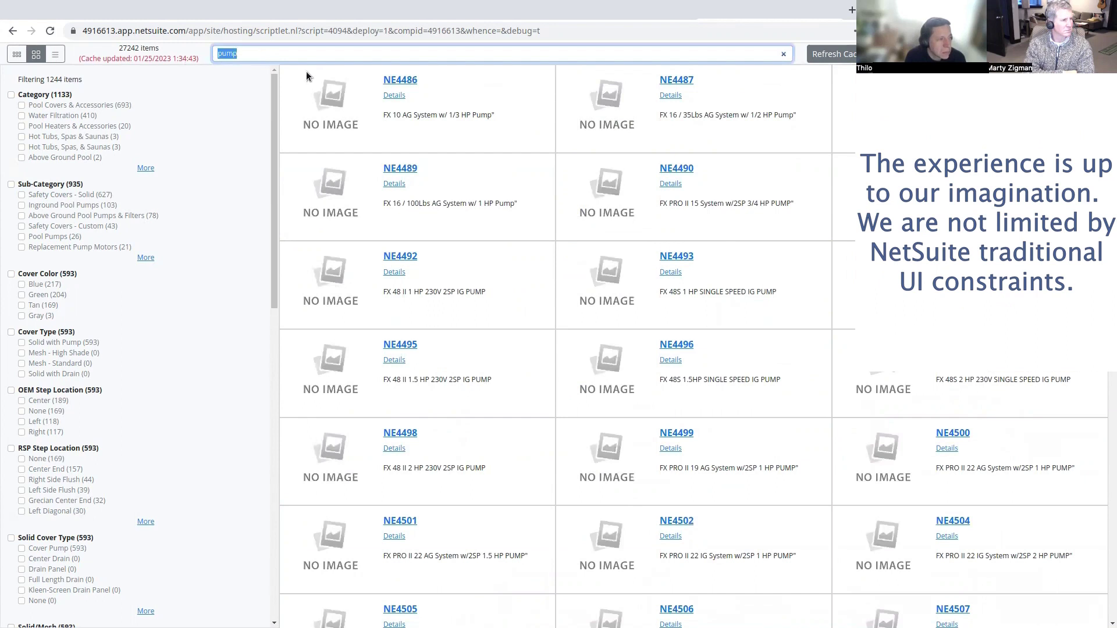
key(BackSpace)
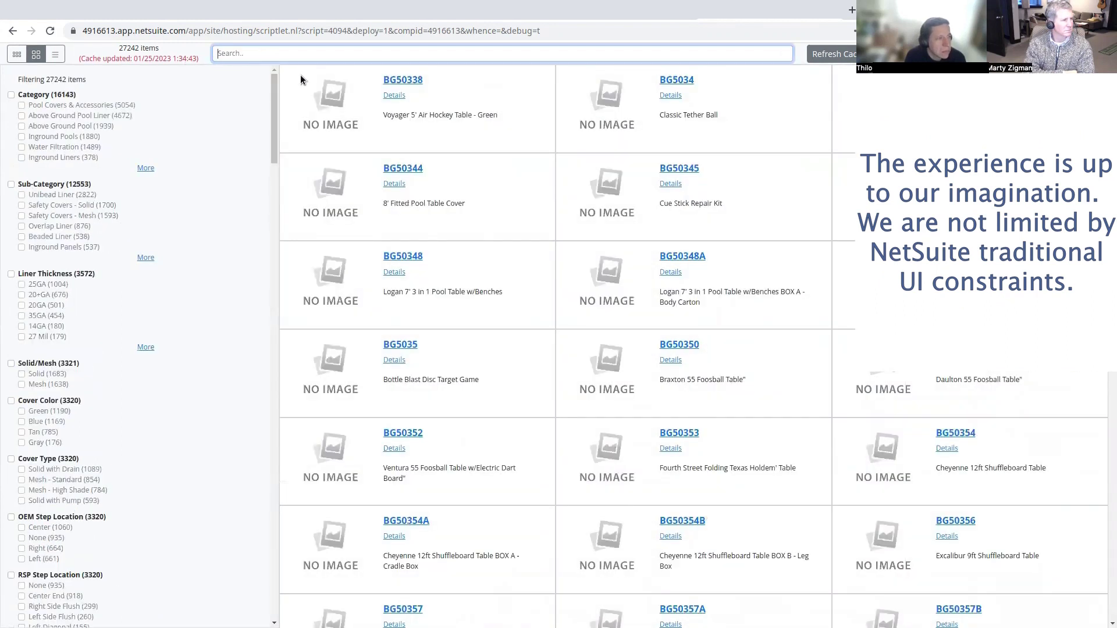
- Expand the full Category and Sub-Category filter lists and examine the available sub-category options
click(141, 169)
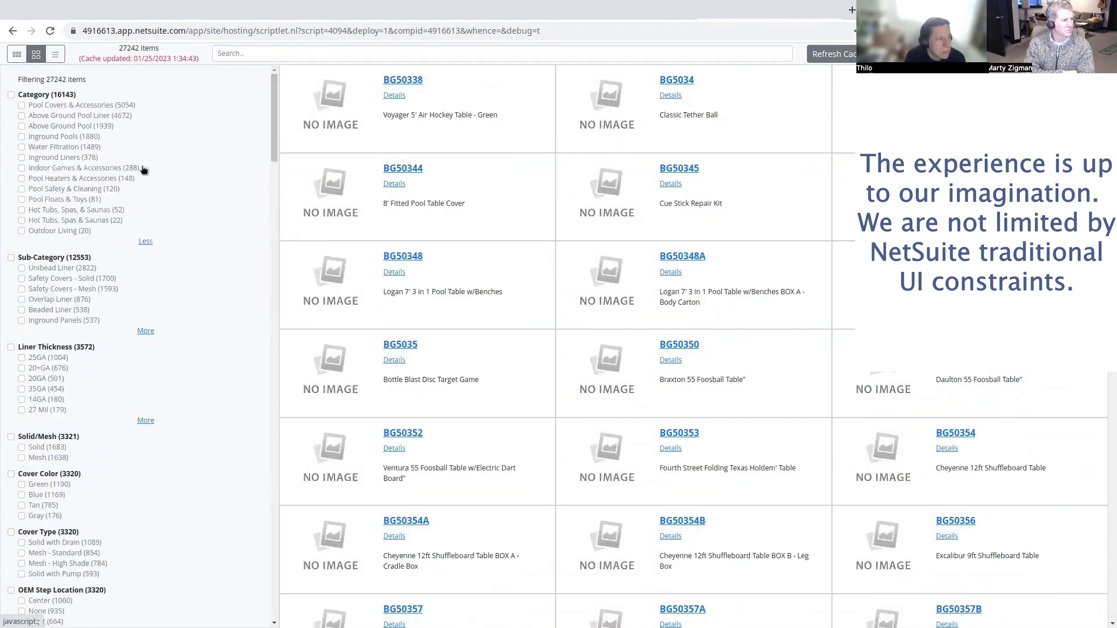
click(145, 330)
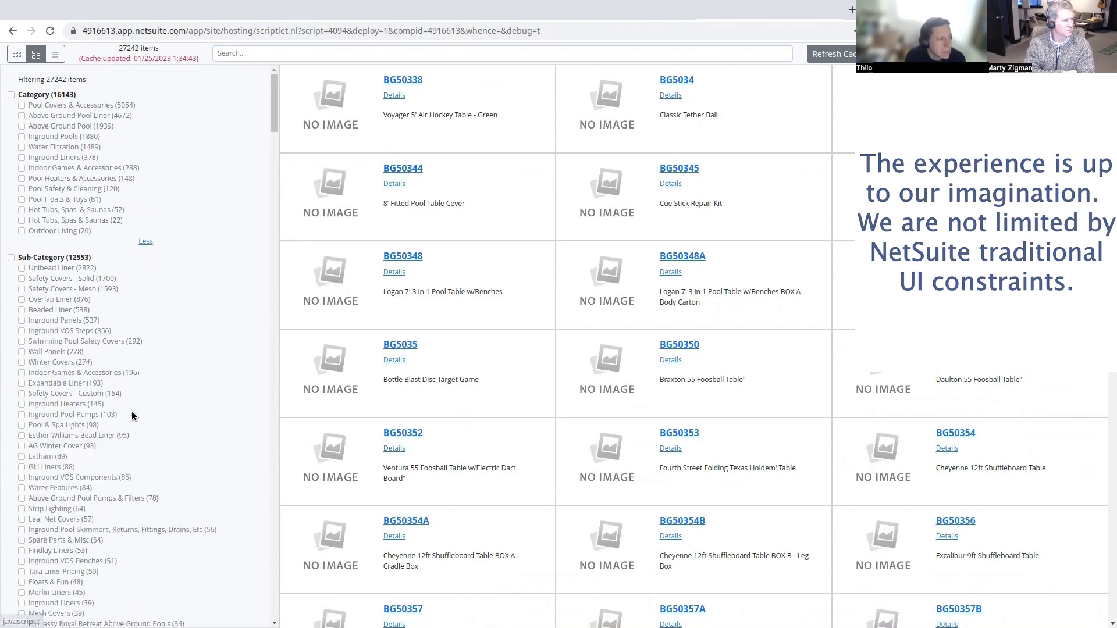
click(146, 241)
scroll(151, 367, down, 10)
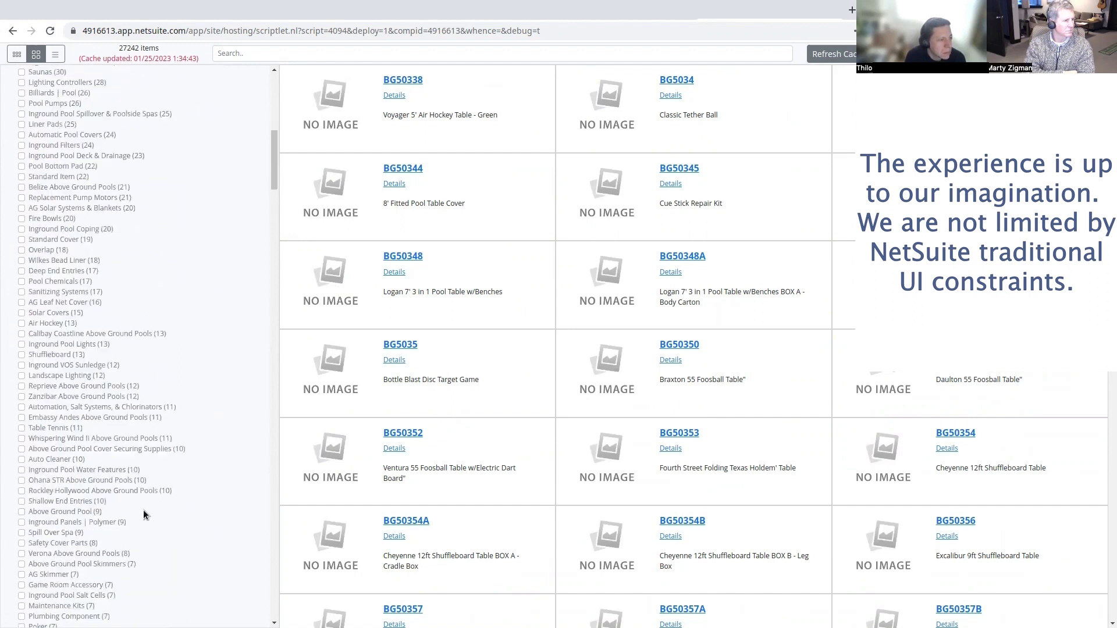
scroll(143, 508, down, 10)
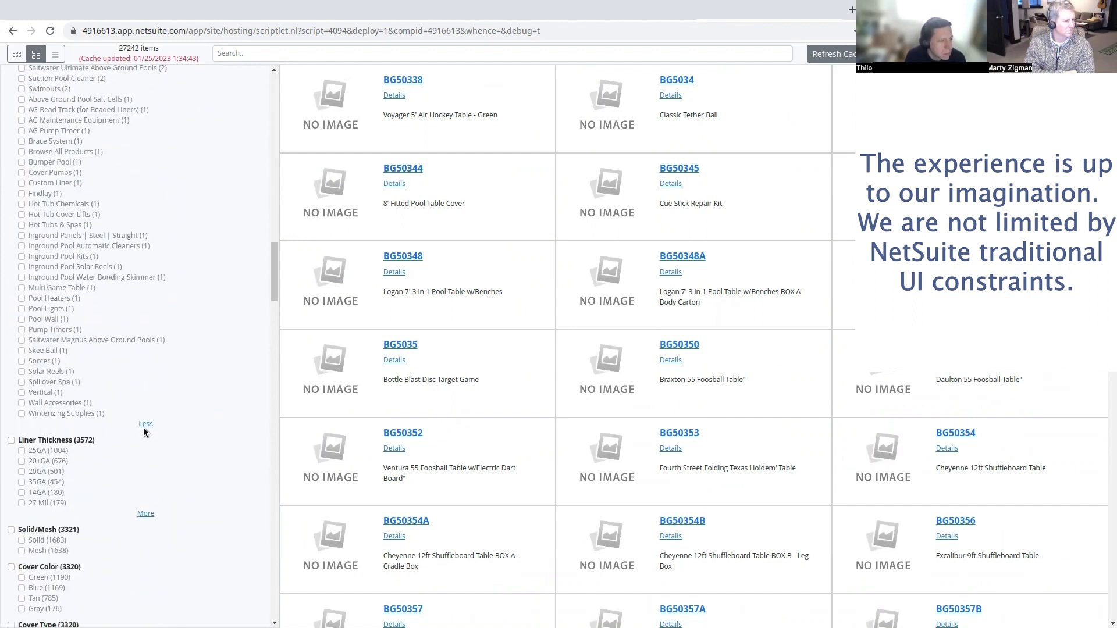
- Collapse the expanded Sub-Category list and filter the items by the Center OEM Step Location
click(146, 424)
scroll(83, 385, down, 1)
scroll(83, 385, down, 3)
click(44, 342)
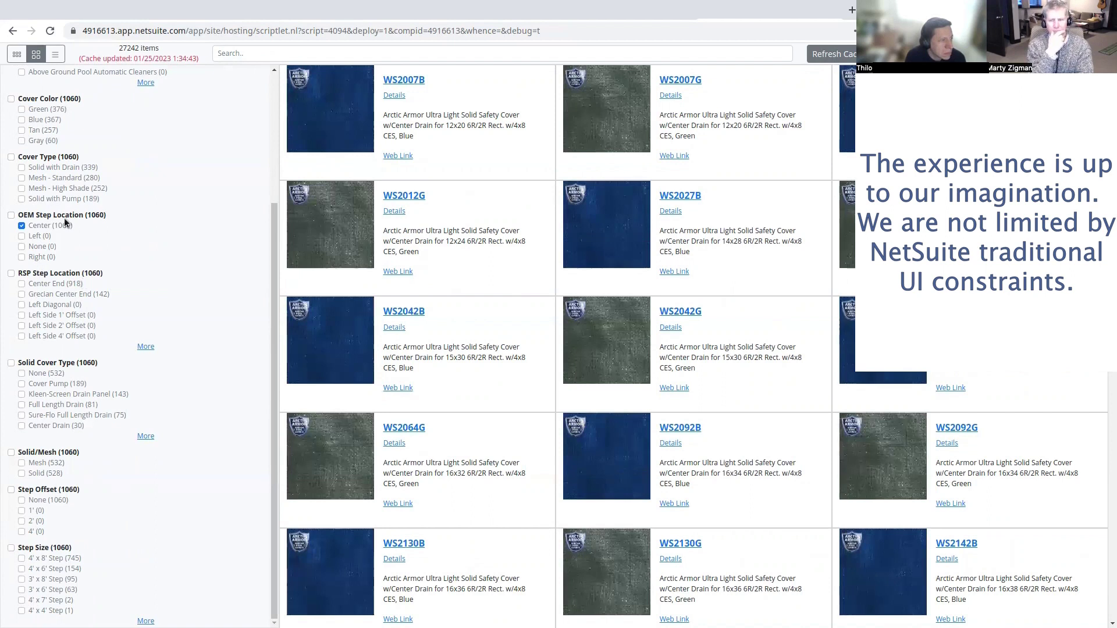
- Search the filtered items for "Arctic"
click(409, 53)
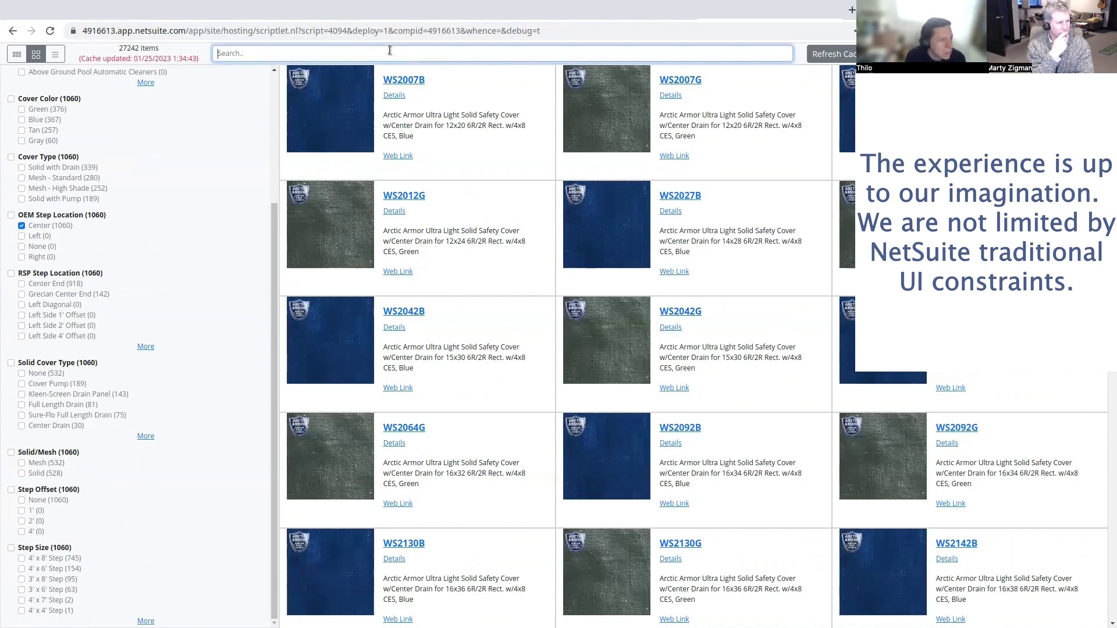
text(Arct)
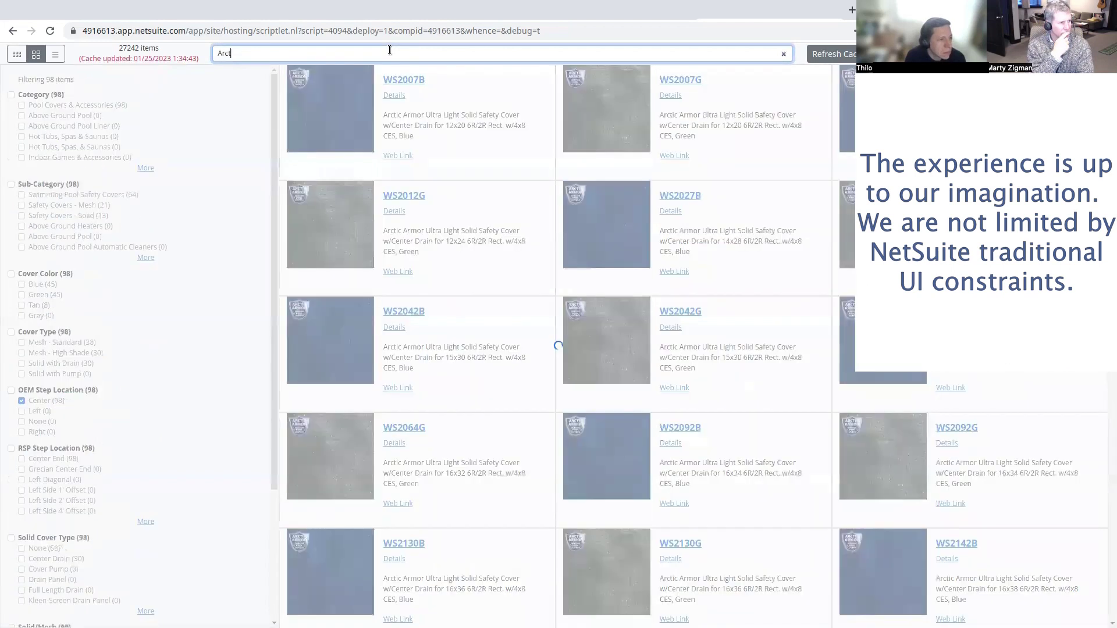
text(ic)
- Browse the Arctic safety cover results through to the end of the list and return to the first items
scroll(669, 273, down, 4)
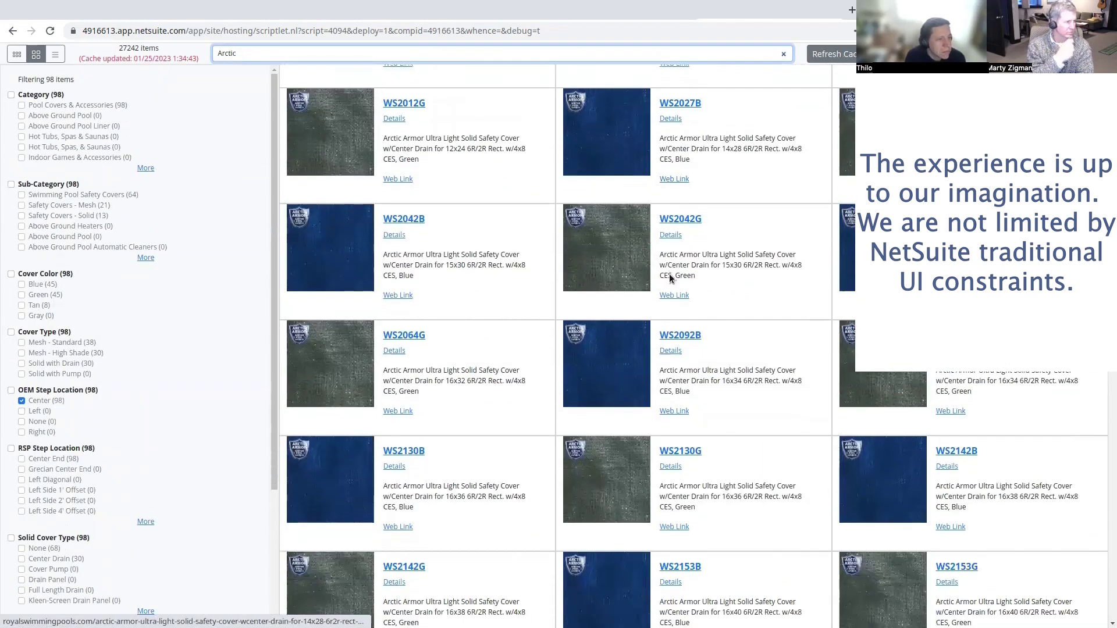
scroll(675, 334, down, 10)
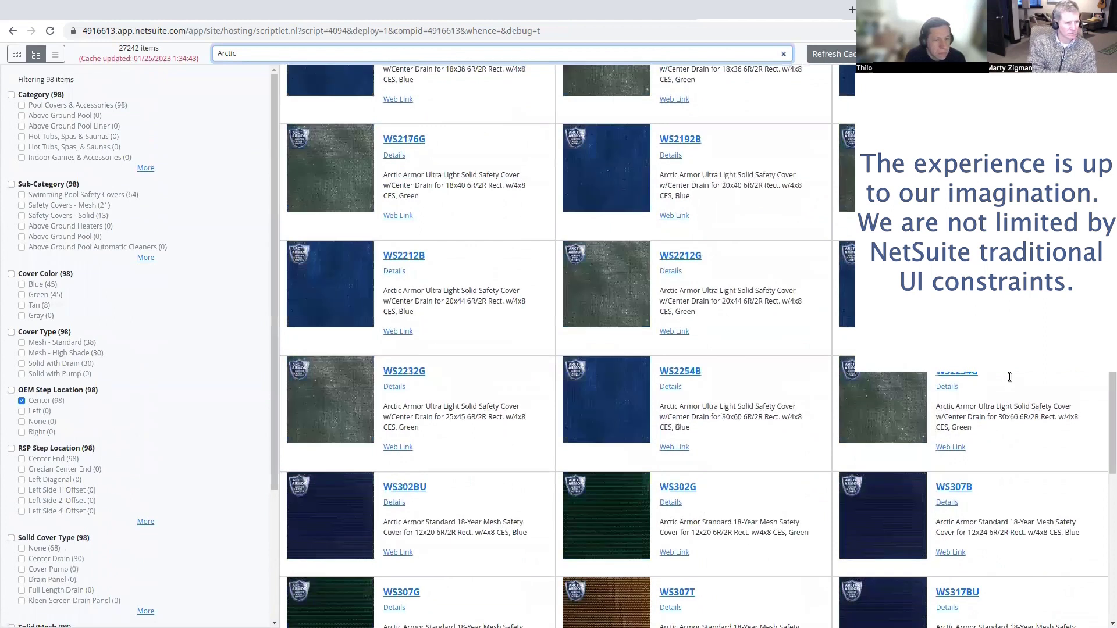
scroll(1013, 383, down, 15)
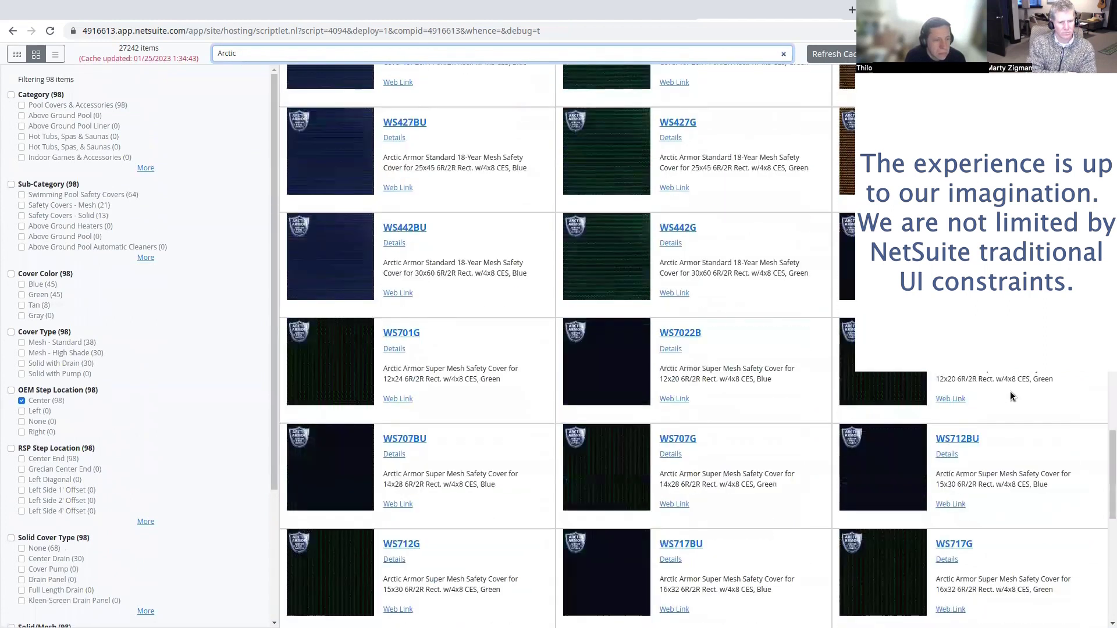
scroll(1006, 408, down, 9)
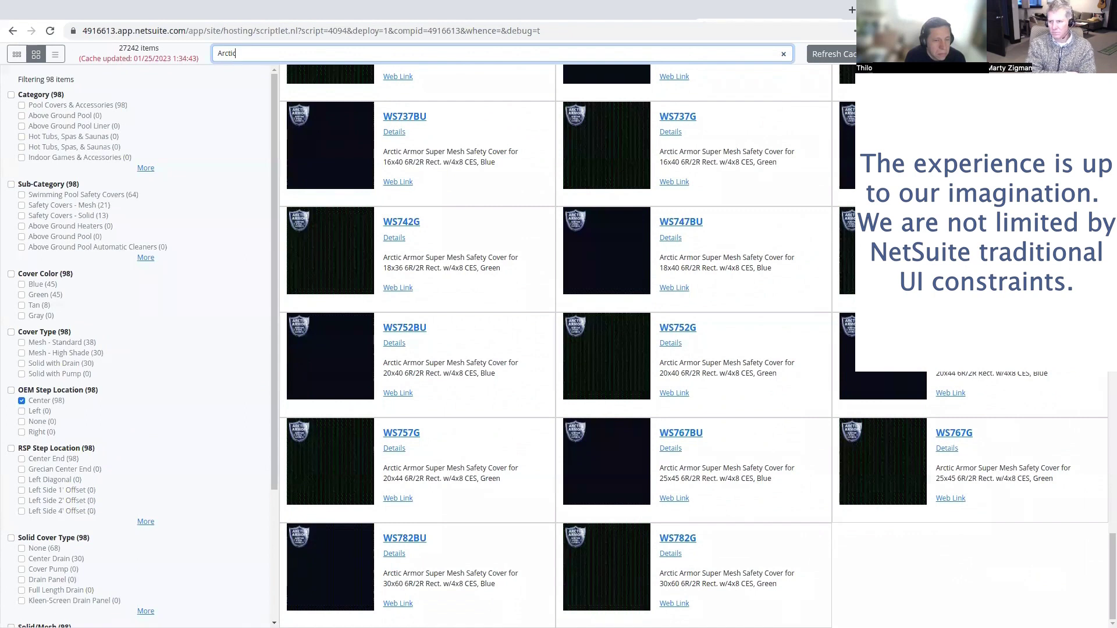
scroll(965, 389, up, 10)
scroll(955, 398, up, 10)
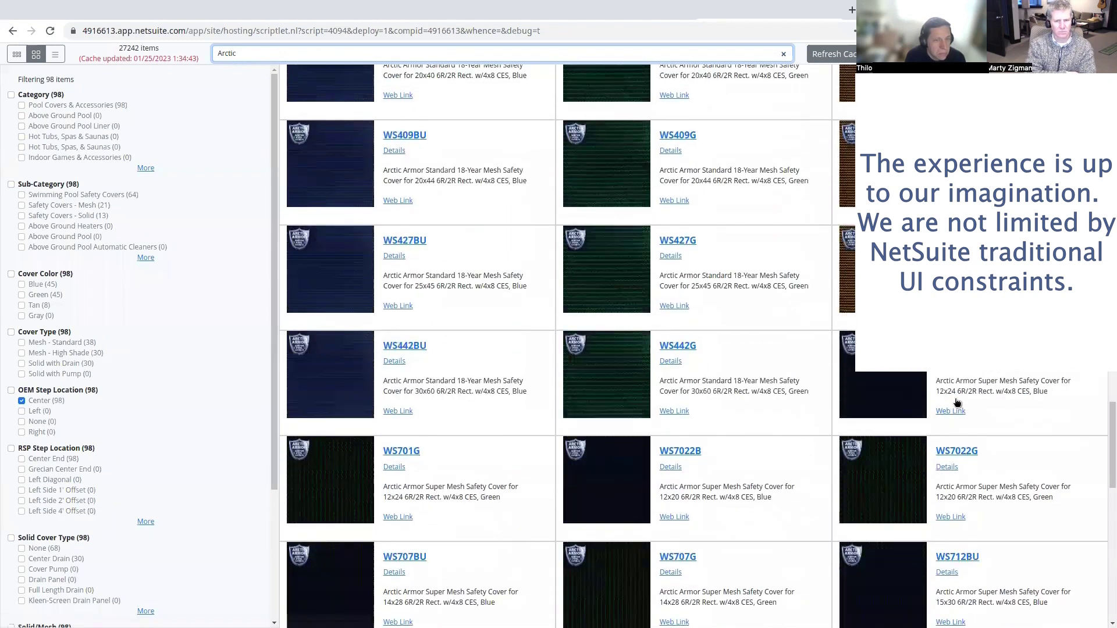
scroll(954, 395, up, 10)
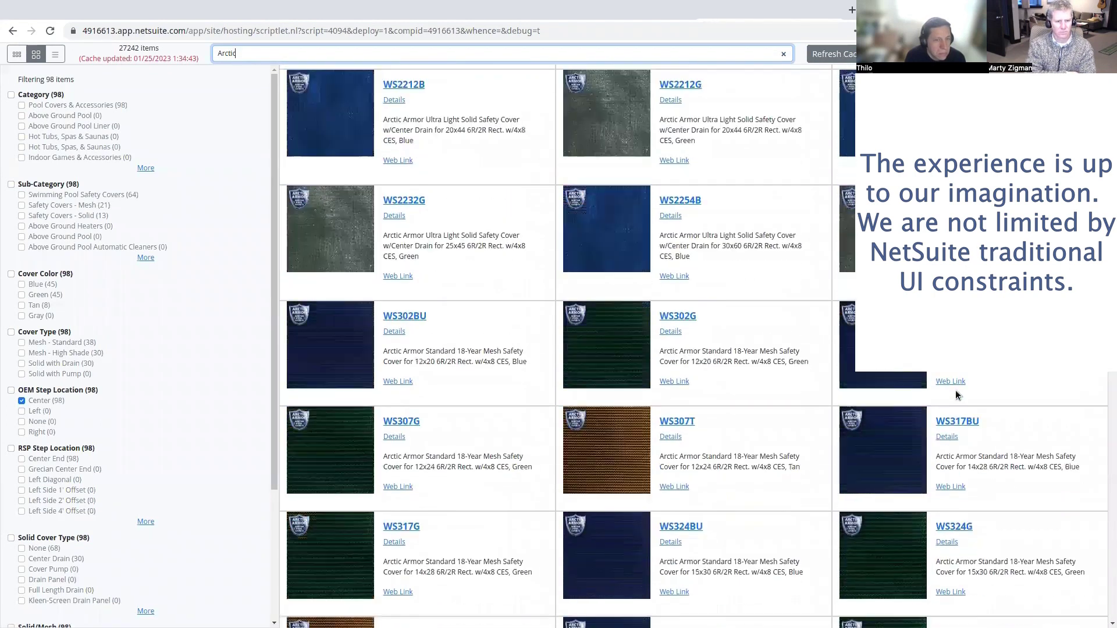
scroll(942, 414, up, 2)
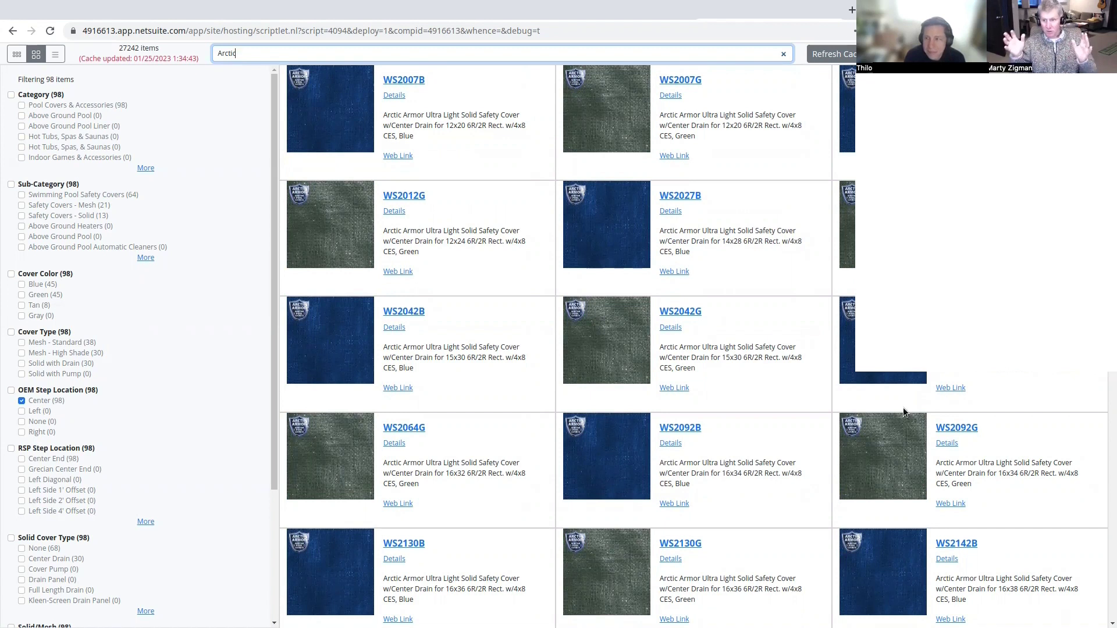
- Open the details of the green Arctic Armor safety cover WS2012G
click(24, 60)
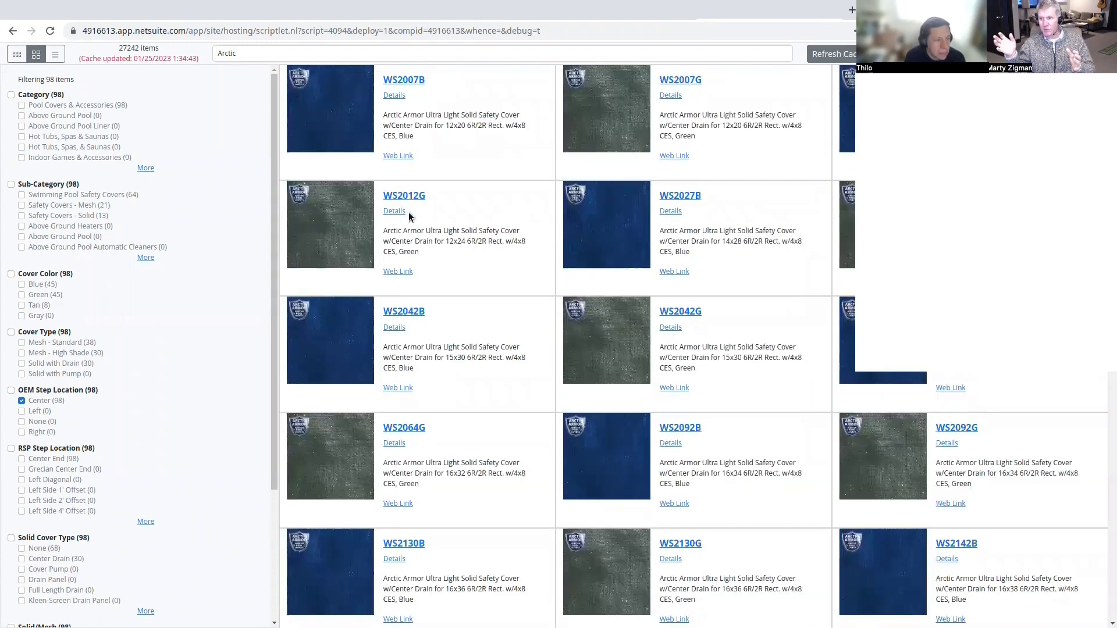
click(408, 213)
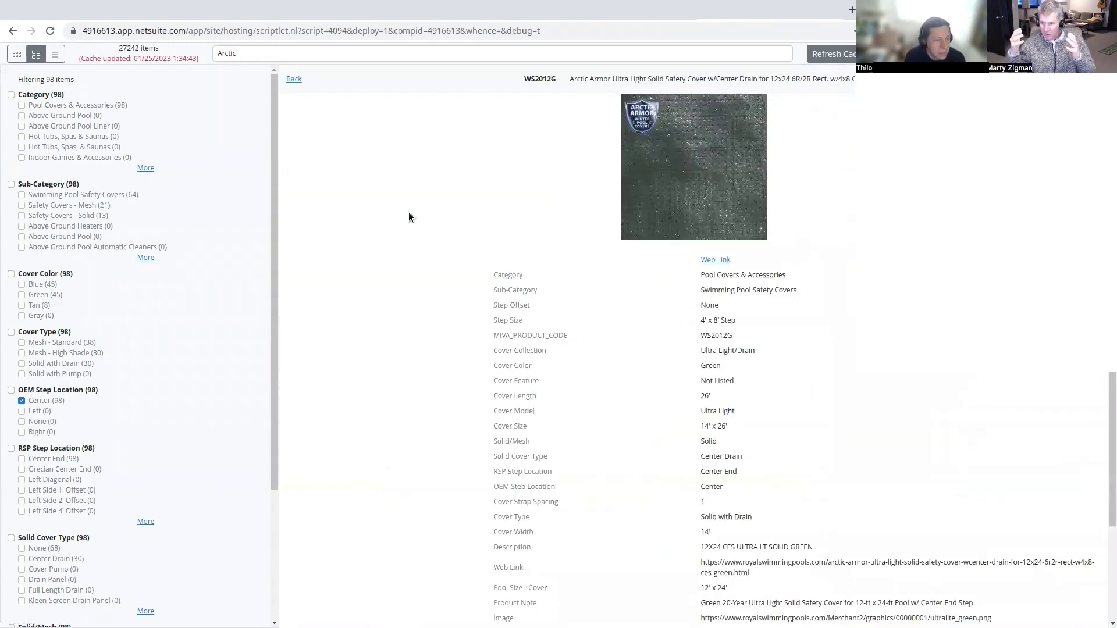